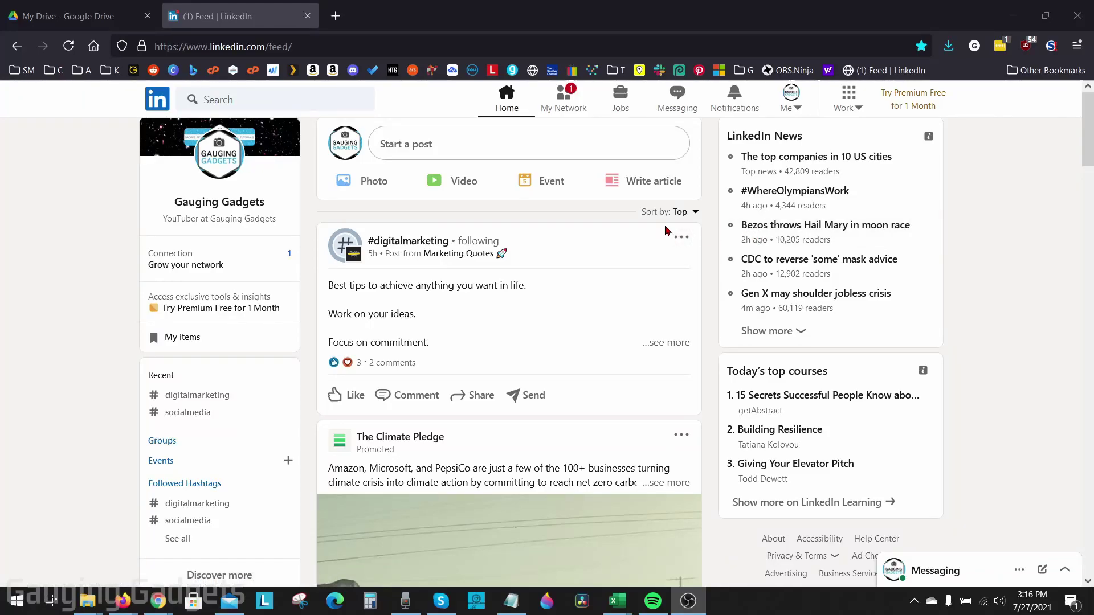
# Step: Leave the LinkedIn feed for the empty My Drive page in the Google Drive tab
pyautogui.click(417, 394)
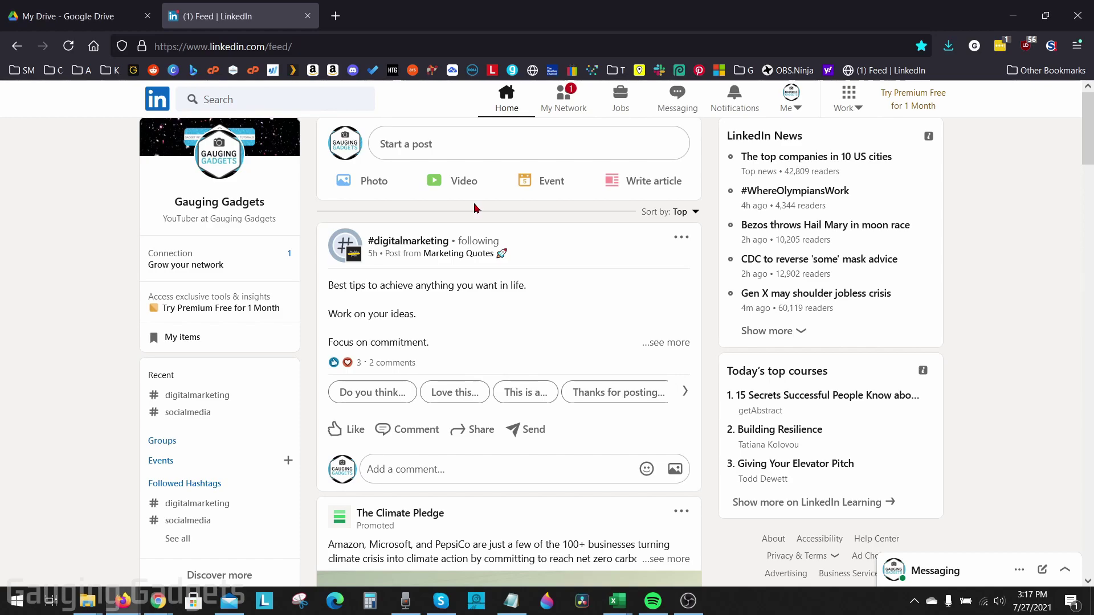
pyautogui.click(74, 16)
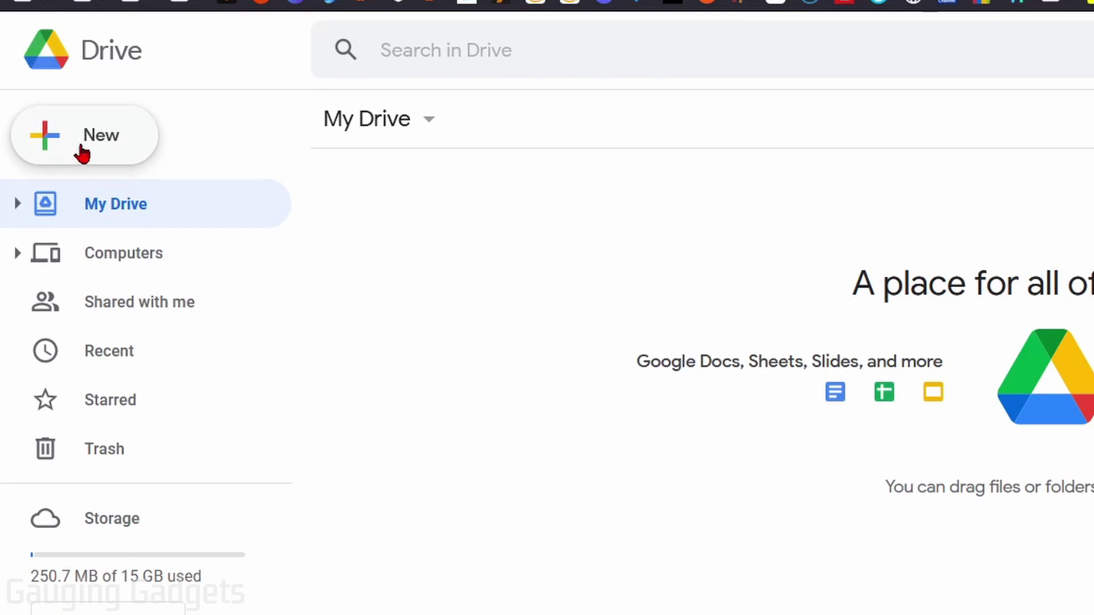
# Step: Upload the 'certificate example' PDF from the computer to My Drive and select it
pyautogui.click(82, 153)
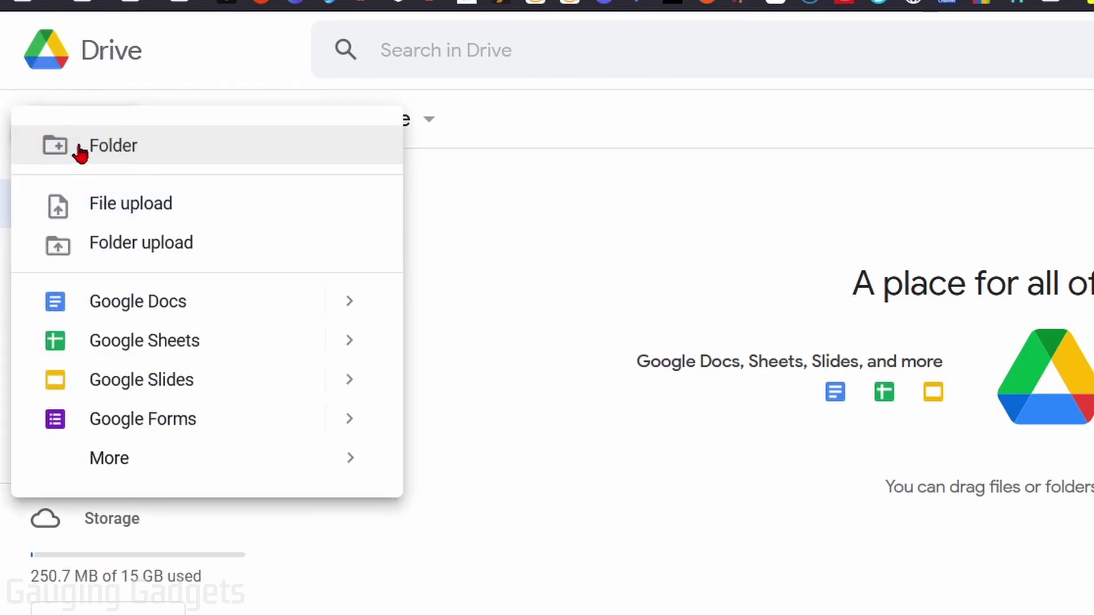
pyautogui.click(163, 212)
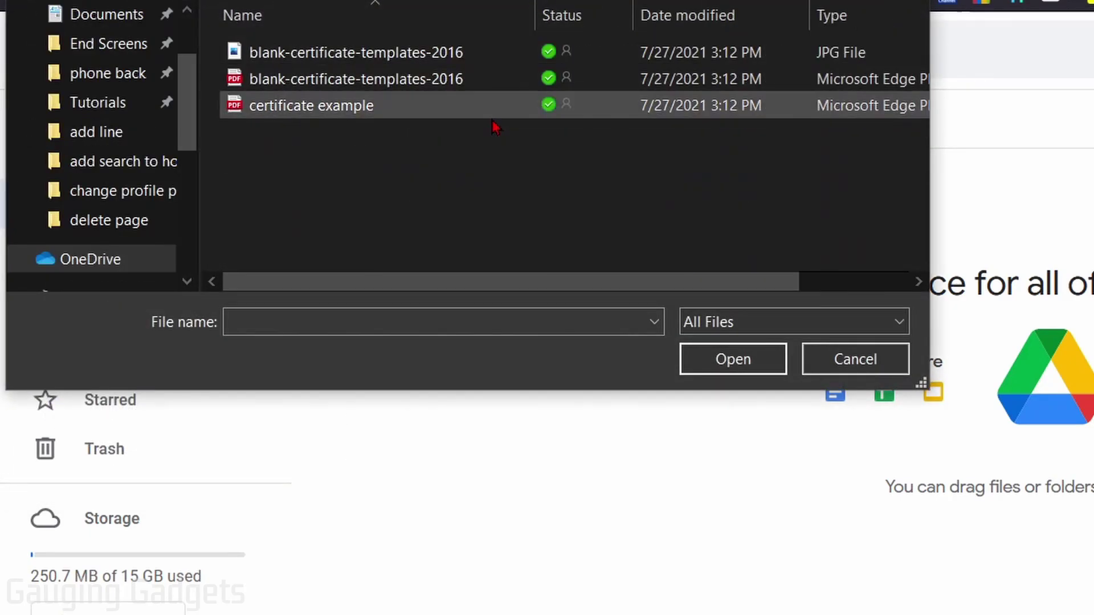
pyautogui.doubleClick(399, 114)
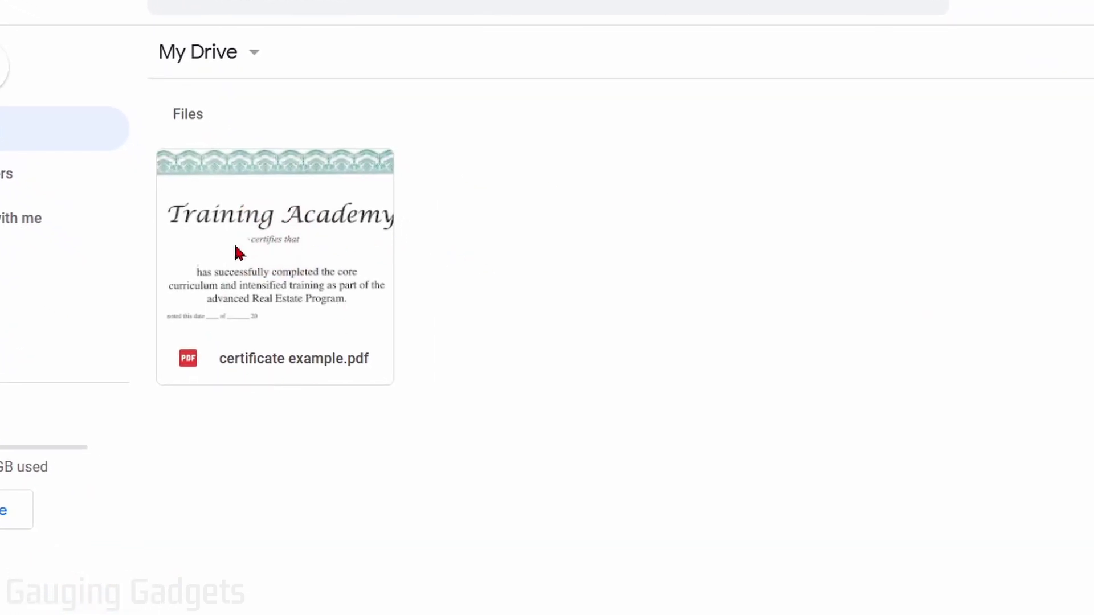
pyautogui.click(255, 242)
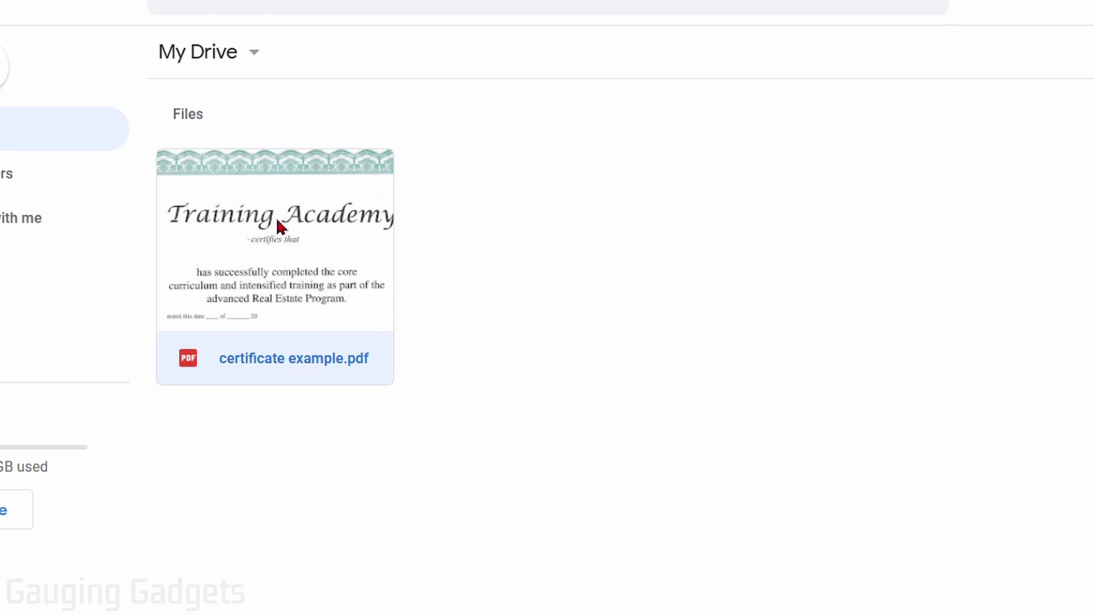
# Step: Set certificate example.pdf access to 'Anyone with the link' and copy its link
pyautogui.rightClick(273, 240)
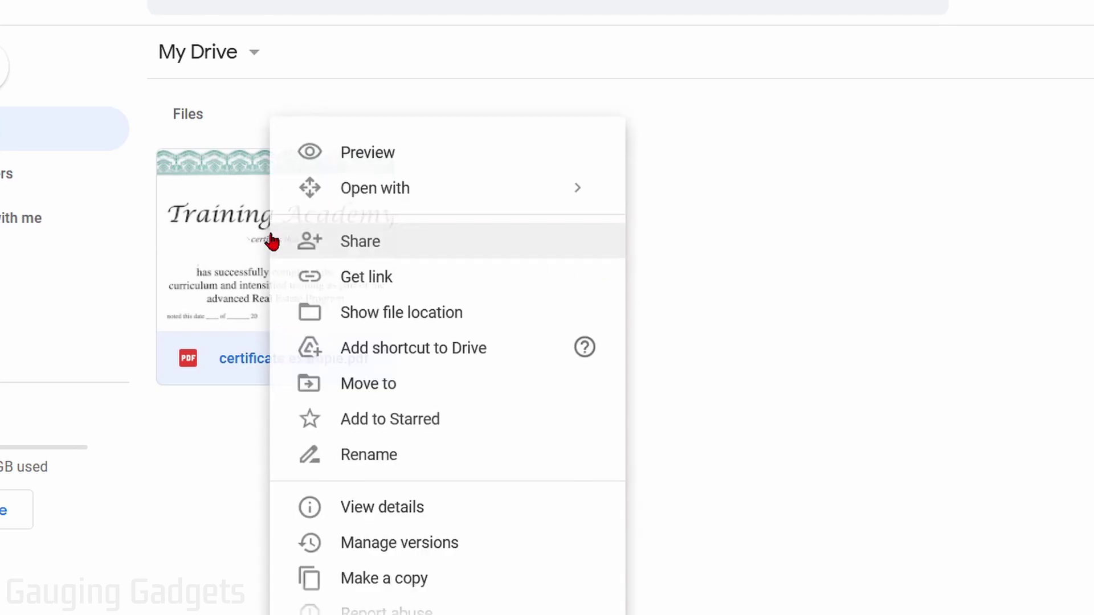
pyautogui.click(372, 283)
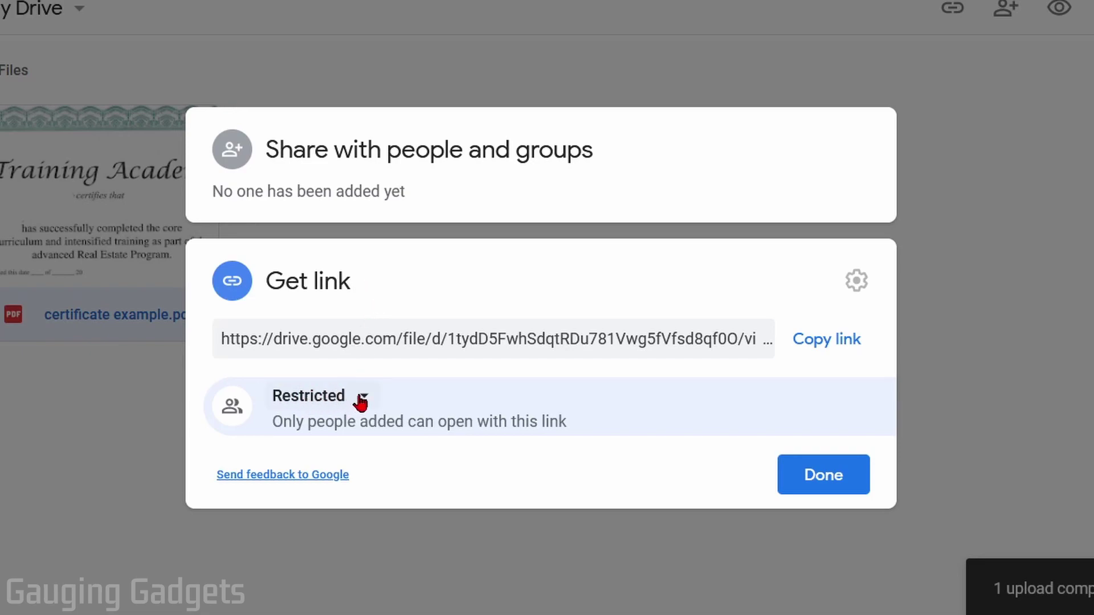
pyautogui.click(364, 397)
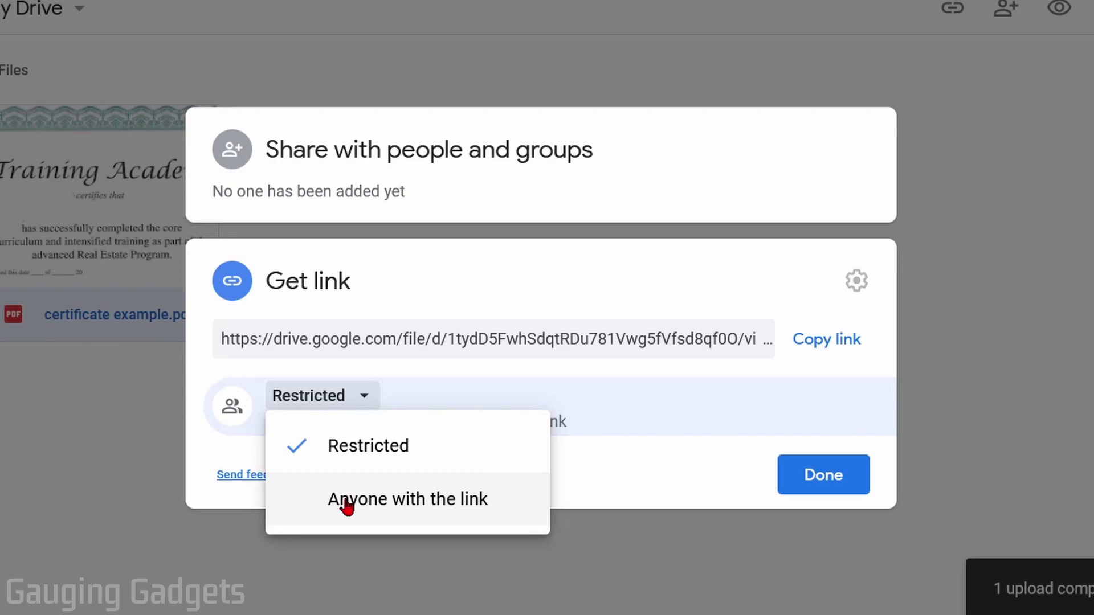
pyautogui.click(392, 508)
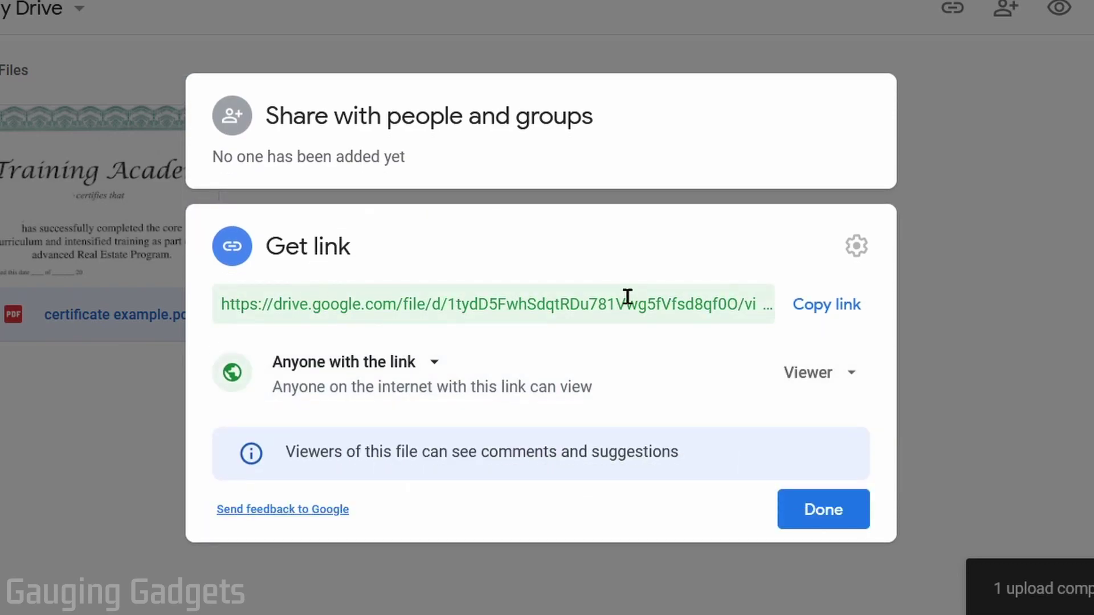
pyautogui.click(845, 313)
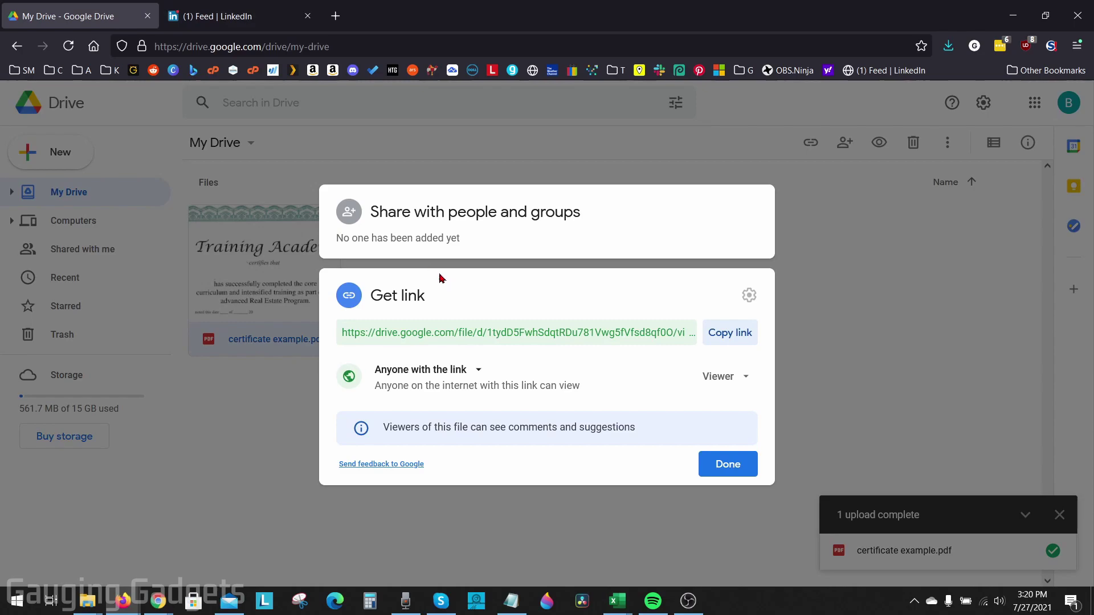
# Step: From the Gauging Gadgets profile, bring up the Licenses & certifications entry form
pyautogui.hotkey('ctrl', 'Tab')
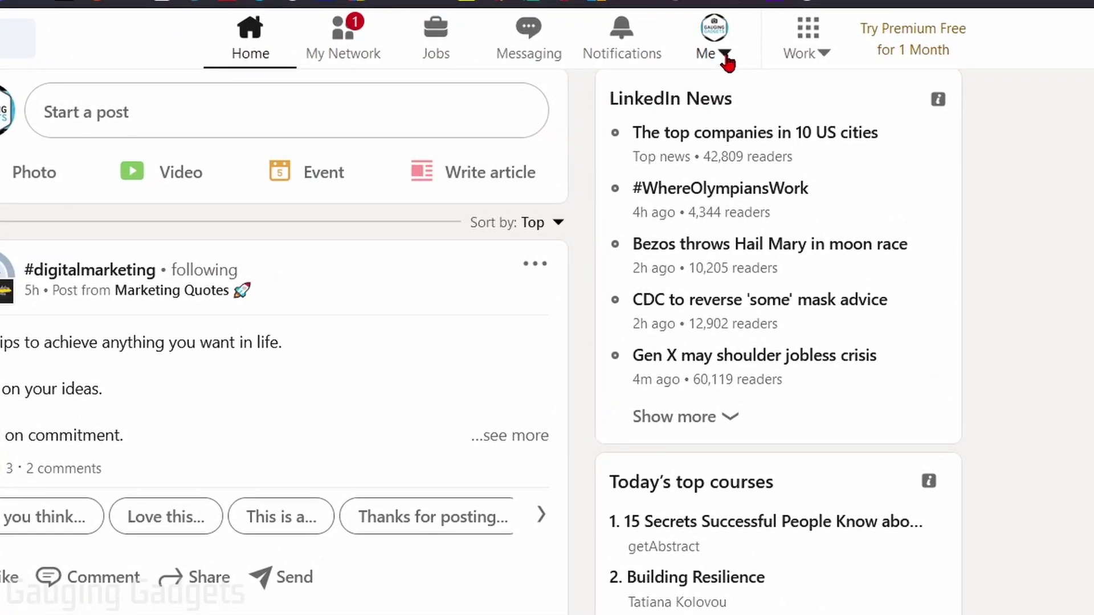
pyautogui.click(725, 57)
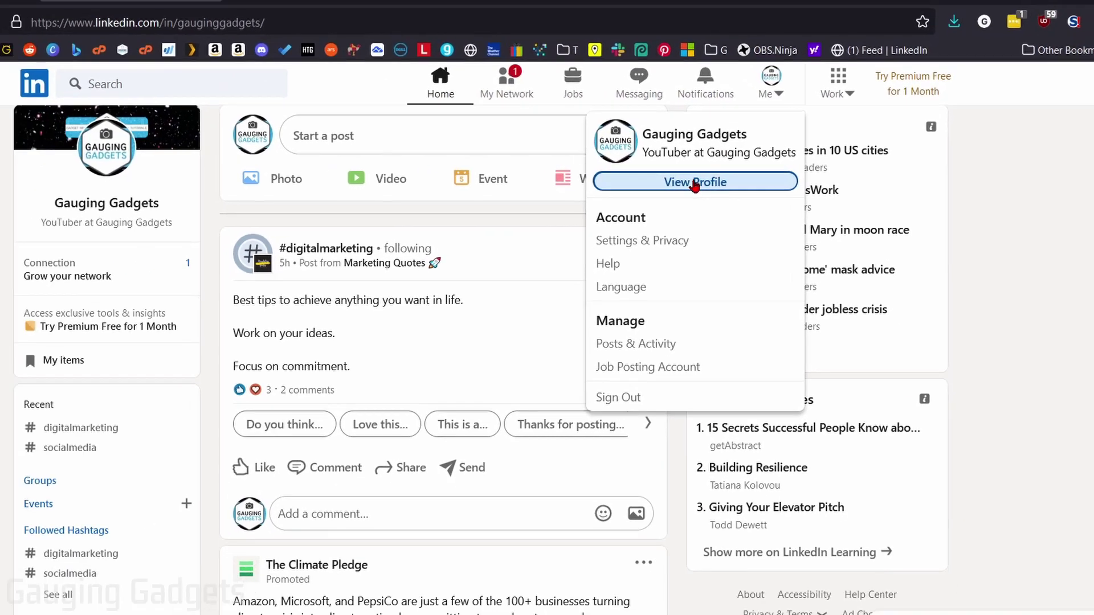
pyautogui.click(607, 179)
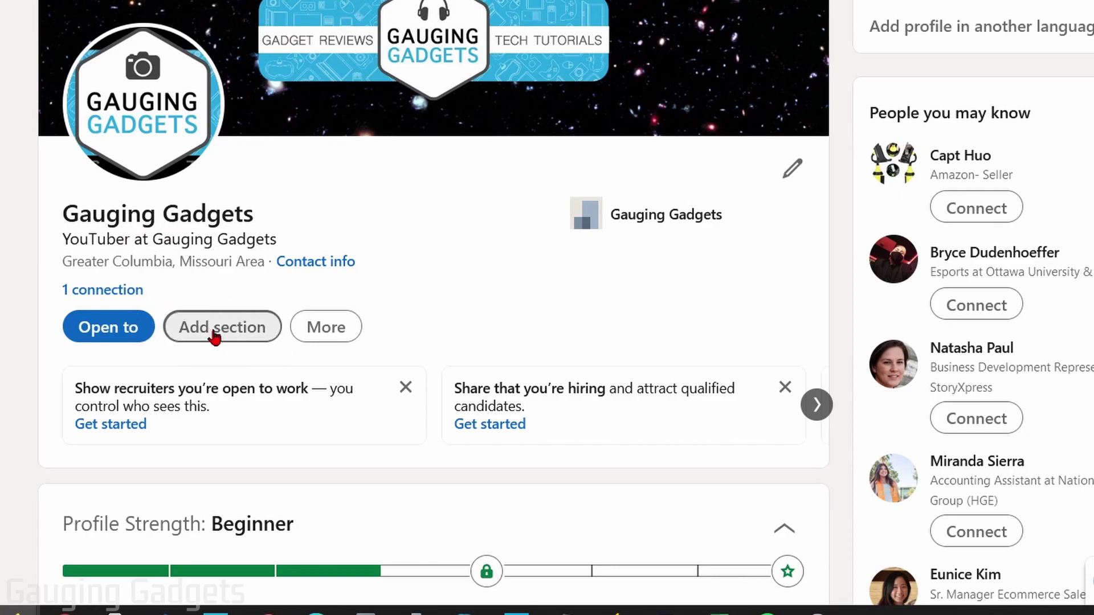
pyautogui.click(214, 336)
pyautogui.scroll(-3, 228, 342)
pyautogui.scroll(-2, 229, 344)
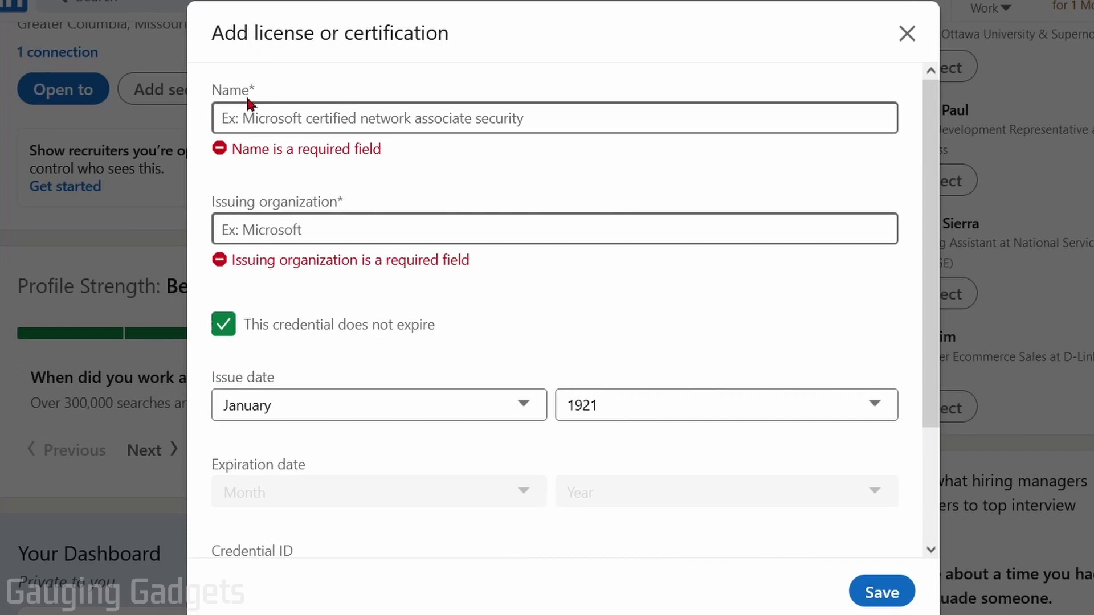
# Step: Name it 'Microsoft Certified Application Specialist: Using Microsoft Office Excel 2007', issued by Microsoft
pyautogui.click(253, 115)
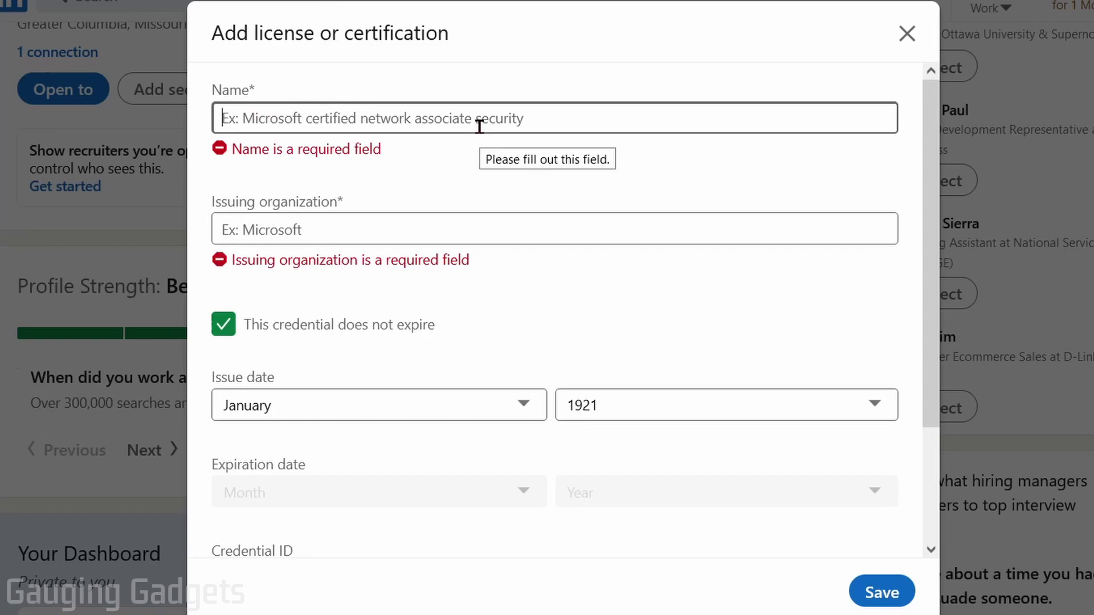
pyautogui.write('Microsoft Certified Application Specialist: Using Microsoft Office Excel 2007')
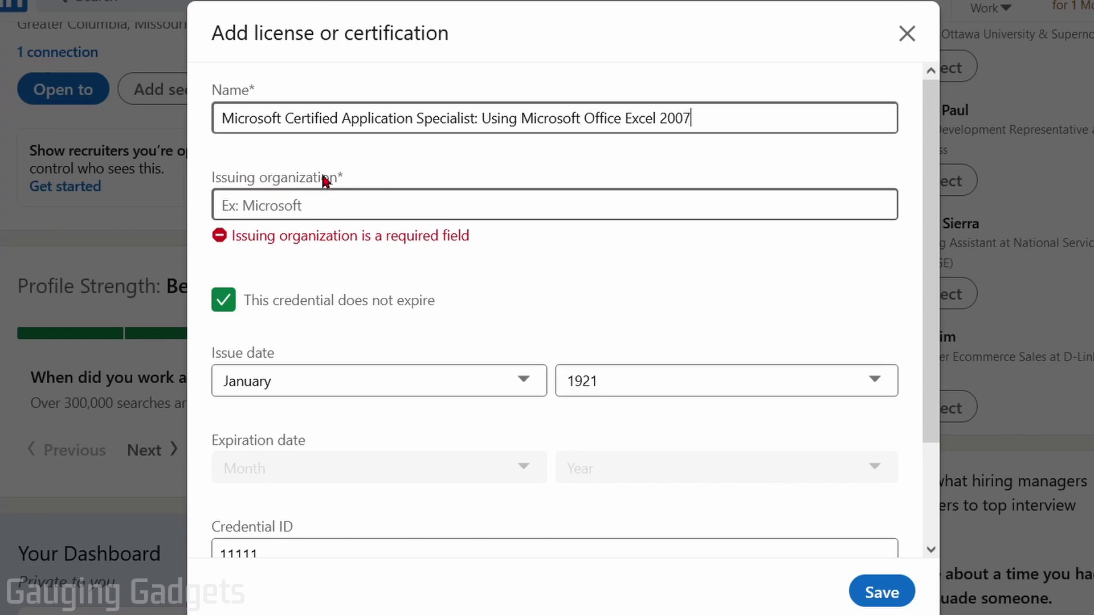
pyautogui.click(304, 212)
pyautogui.write('Micro')
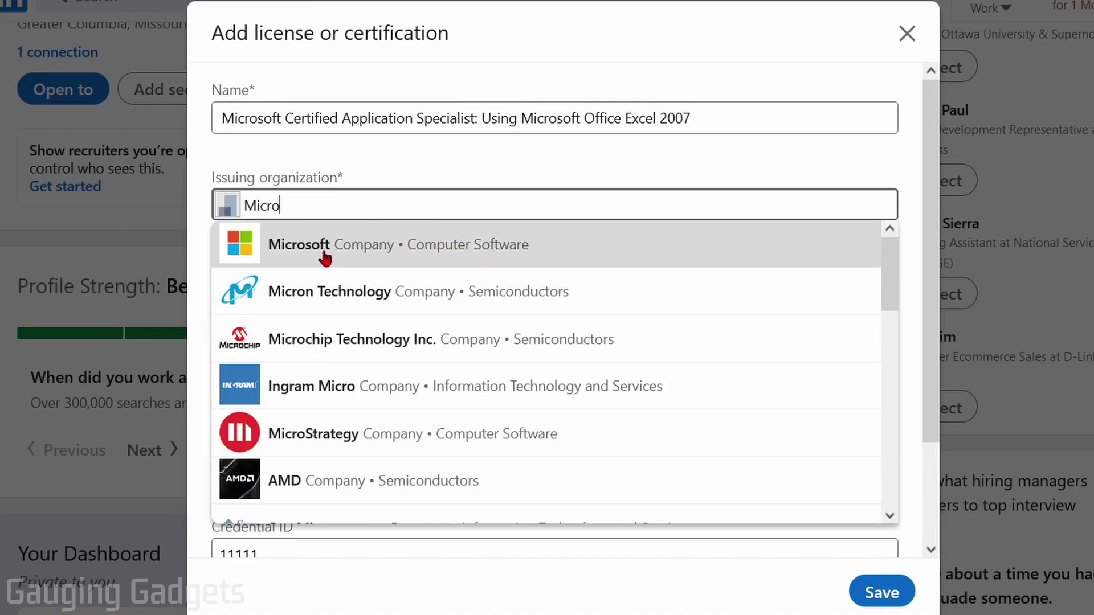
pyautogui.click(316, 246)
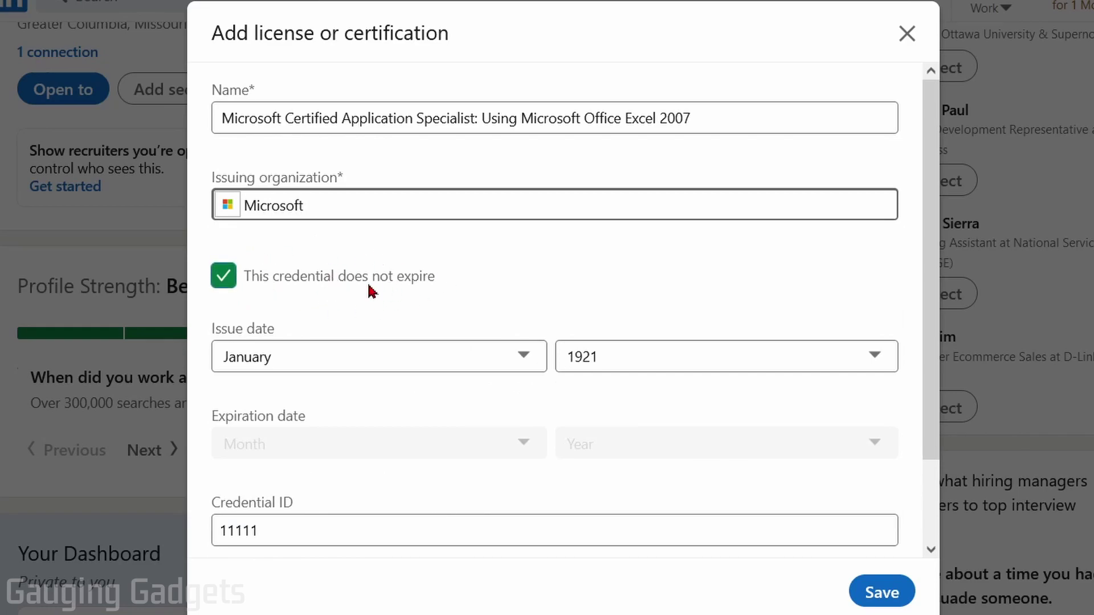
# Step: Keep the credential marked as never expiring and review the issue month and year
pyautogui.click(223, 277)
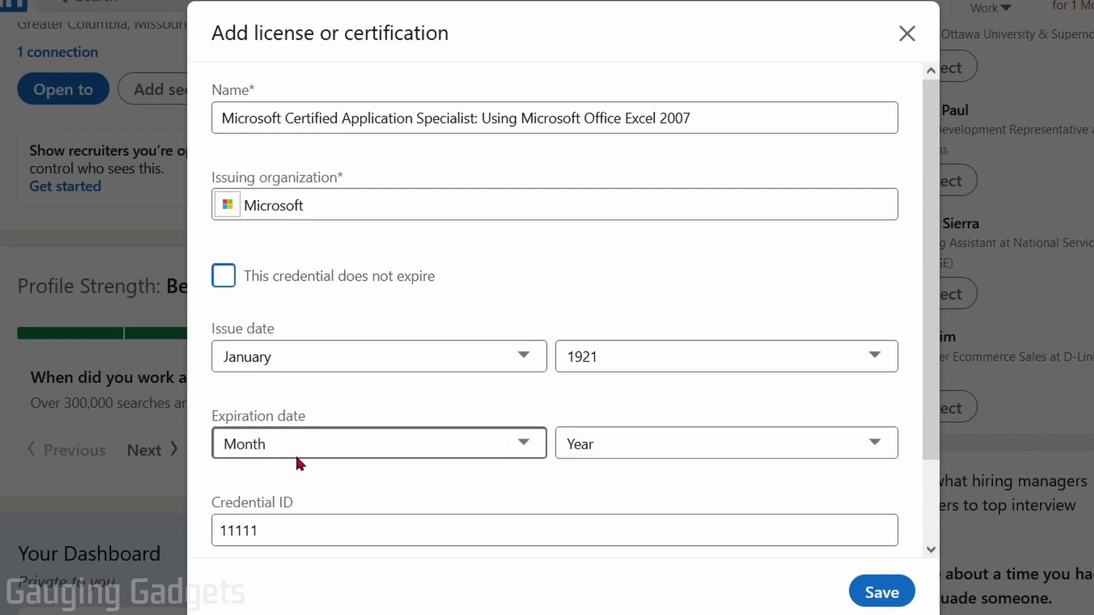
pyautogui.press('space')
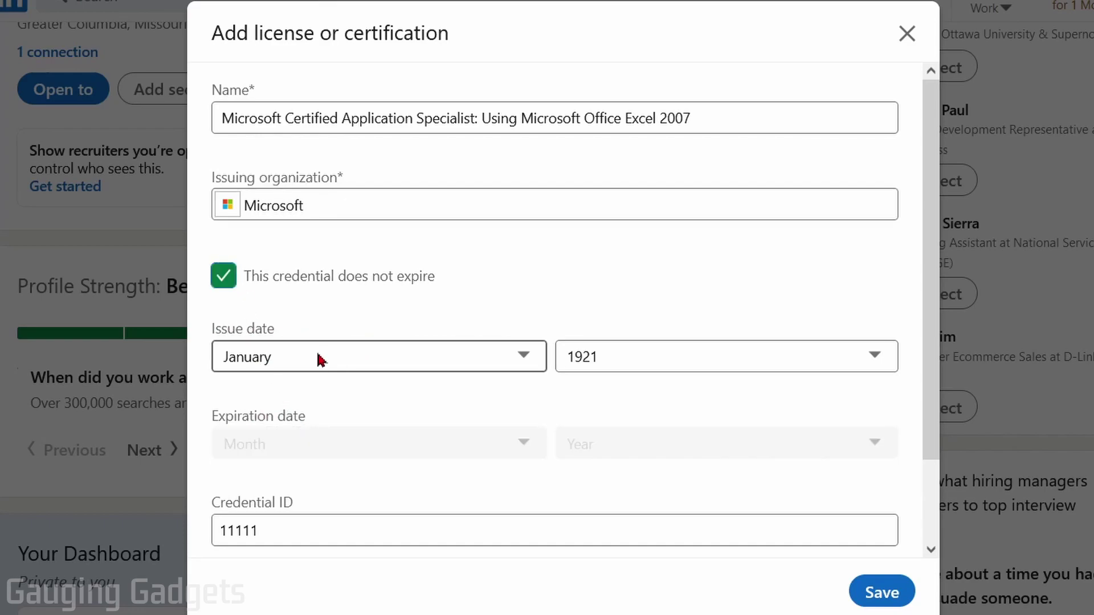
pyautogui.click(304, 365)
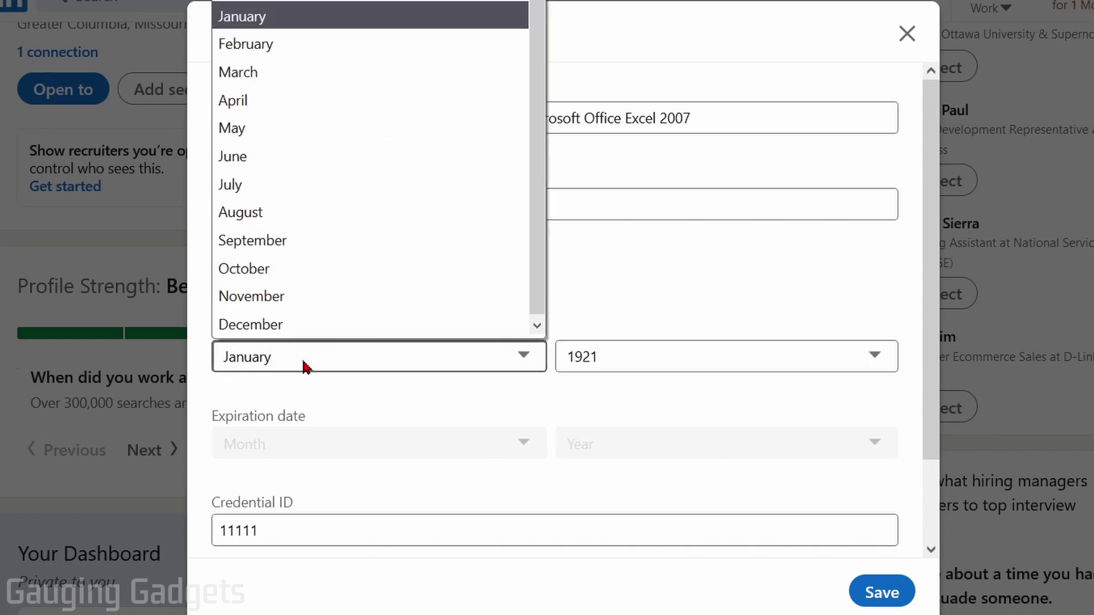
pyautogui.click(665, 349)
# Step: Keep the 1921 issue year and edit the Credential ID field
pyautogui.click(600, 349)
pyautogui.scroll(-2, 404, 268)
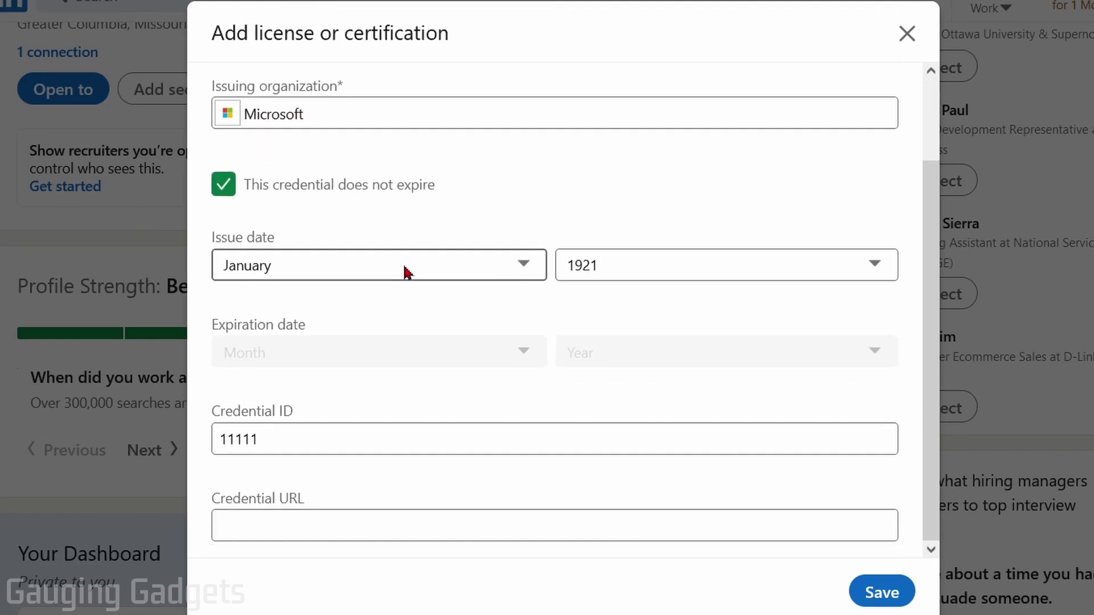
pyautogui.click(228, 415)
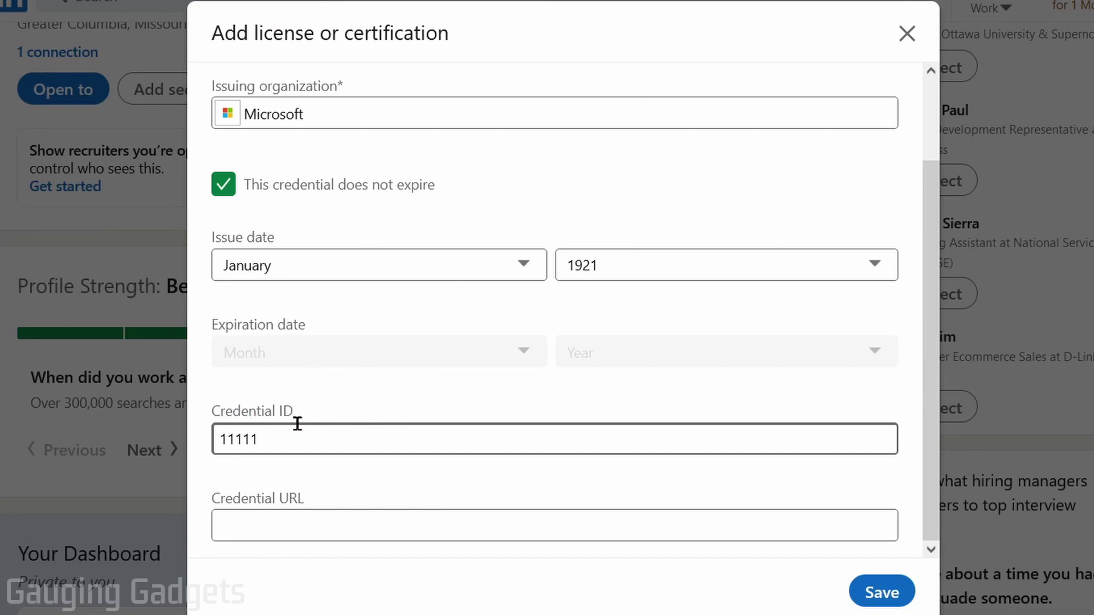
pyautogui.doubleClick(277, 440)
pyautogui.press('BackSpace')
pyautogui.click(345, 391)
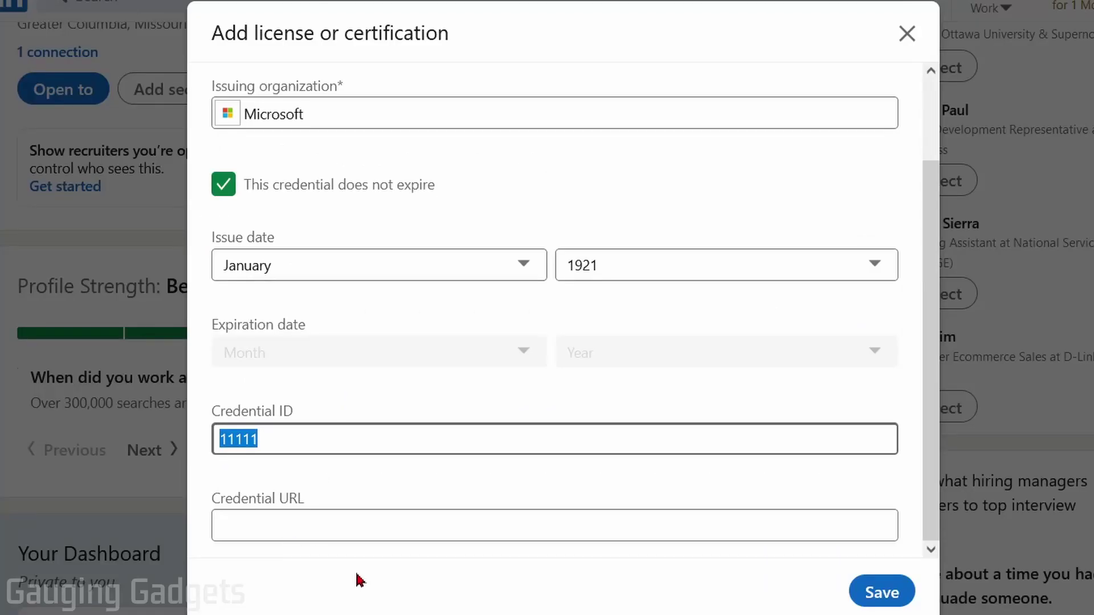
# Step: Paste the Google Drive link as the Credential URL and save the certification
pyautogui.rightClick(310, 531)
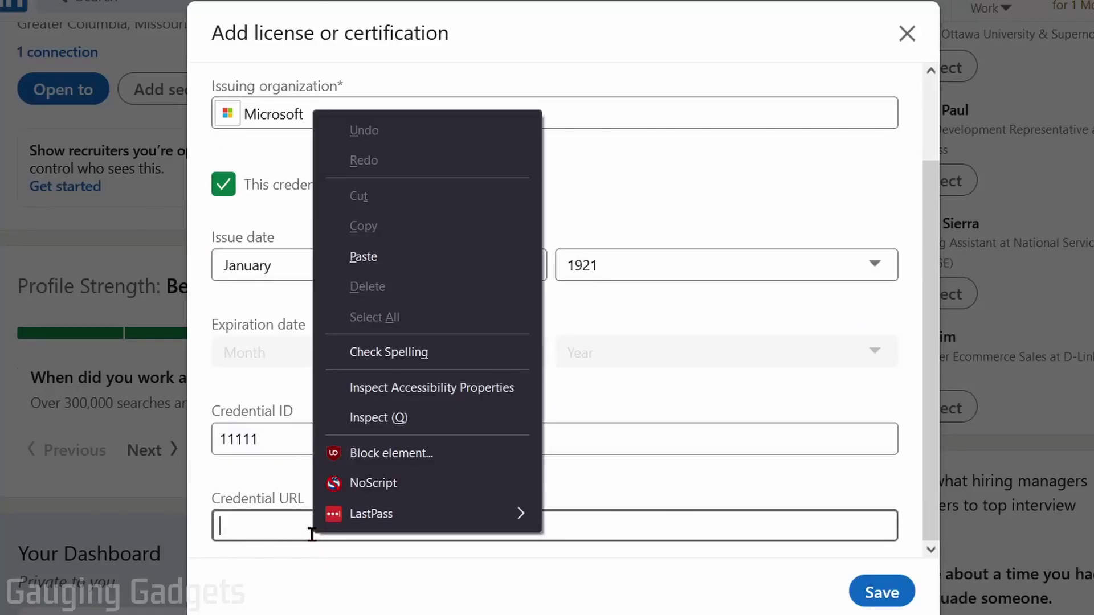
pyautogui.click(398, 258)
pyautogui.click(880, 595)
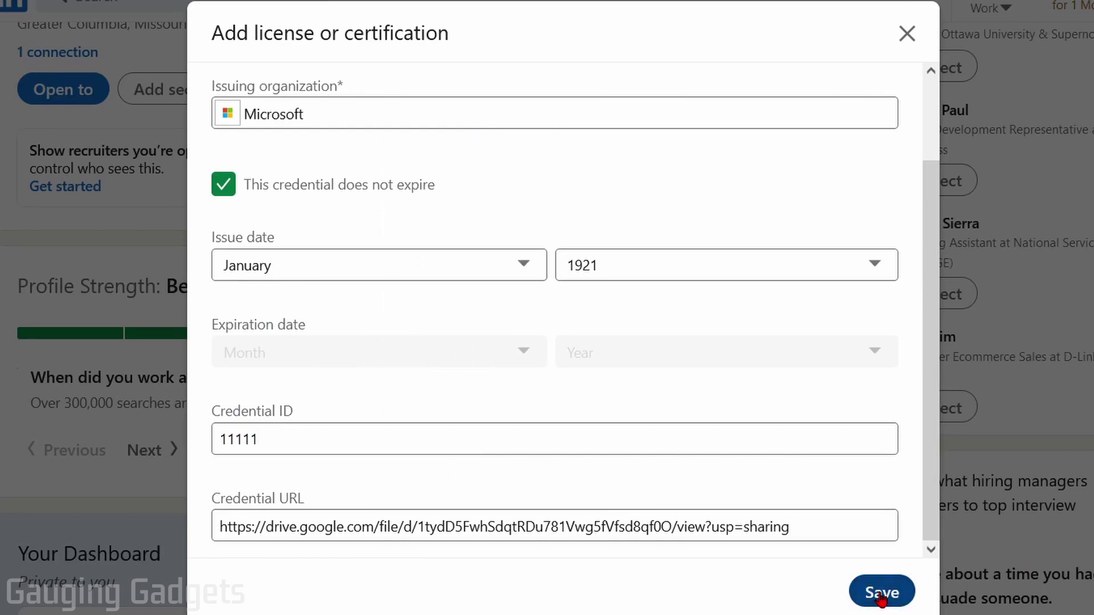
# Step: Scroll the profile down to the new Excel 2007 entry with its See credential link
pyautogui.scroll(-5, 880, 593)
pyautogui.scroll(-3, 18, 219)
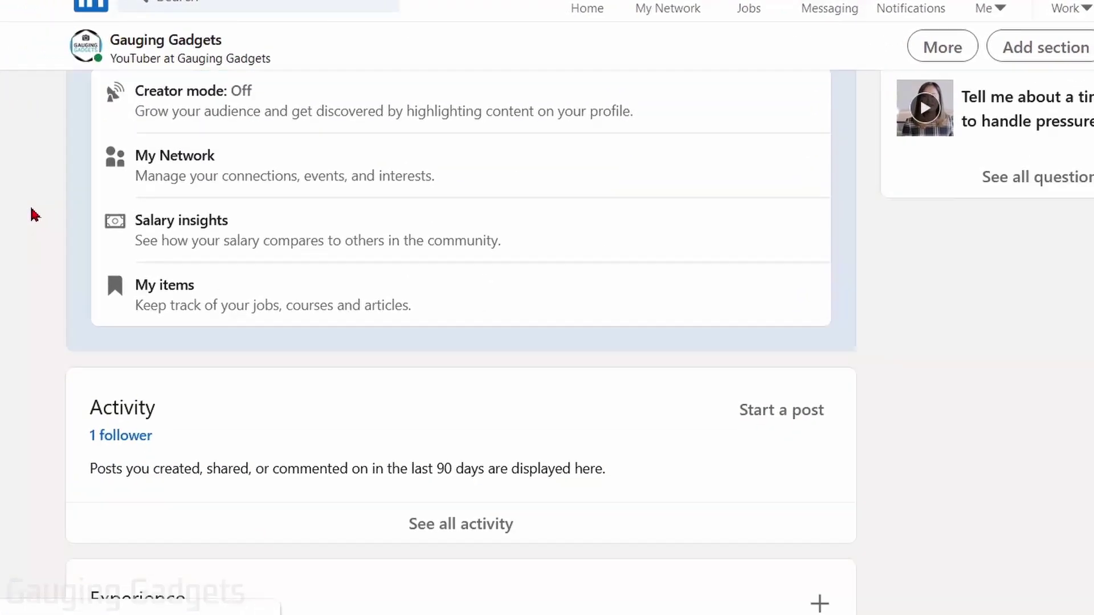
pyautogui.scroll(-5, 30, 215)
pyautogui.scroll(-3, 26, 219)
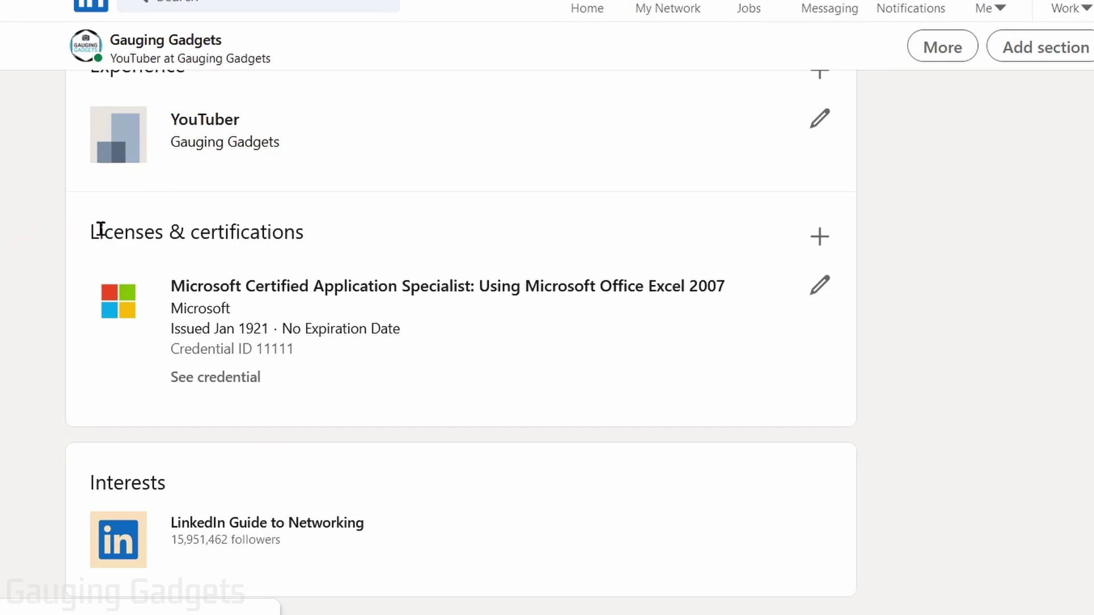